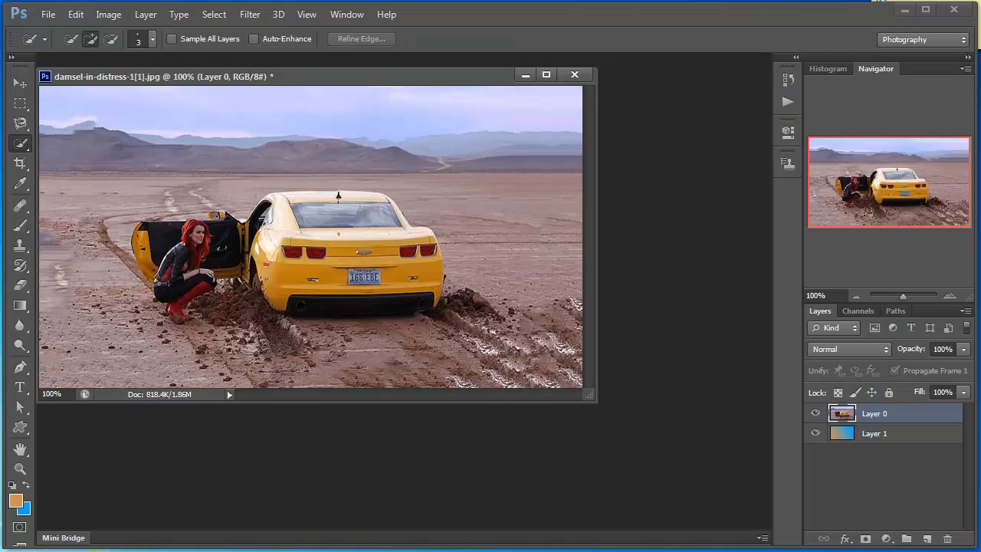
- Dock the floating photo window, hide Layer 0 and delete the gradient Layer 1
drag(351, 76, 368, 61)
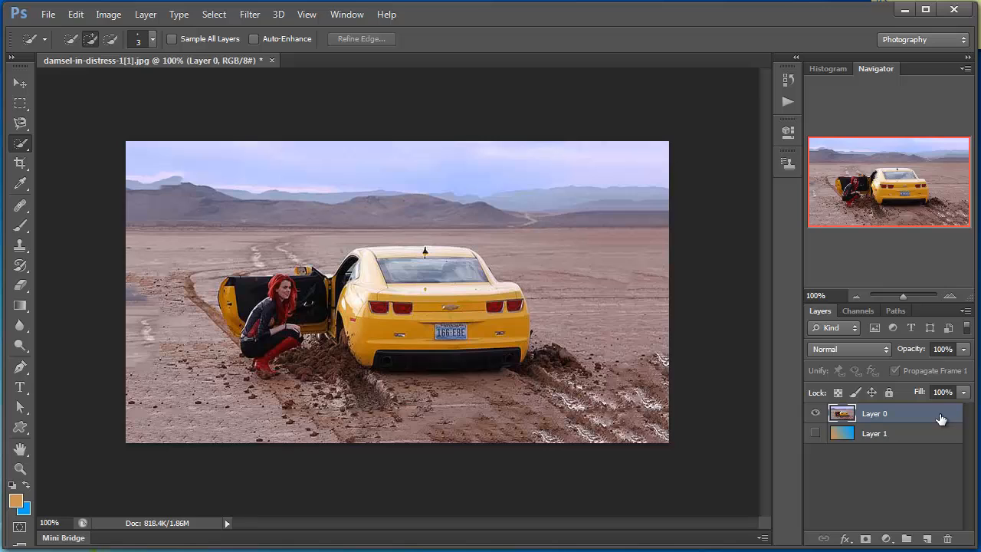
click(815, 414)
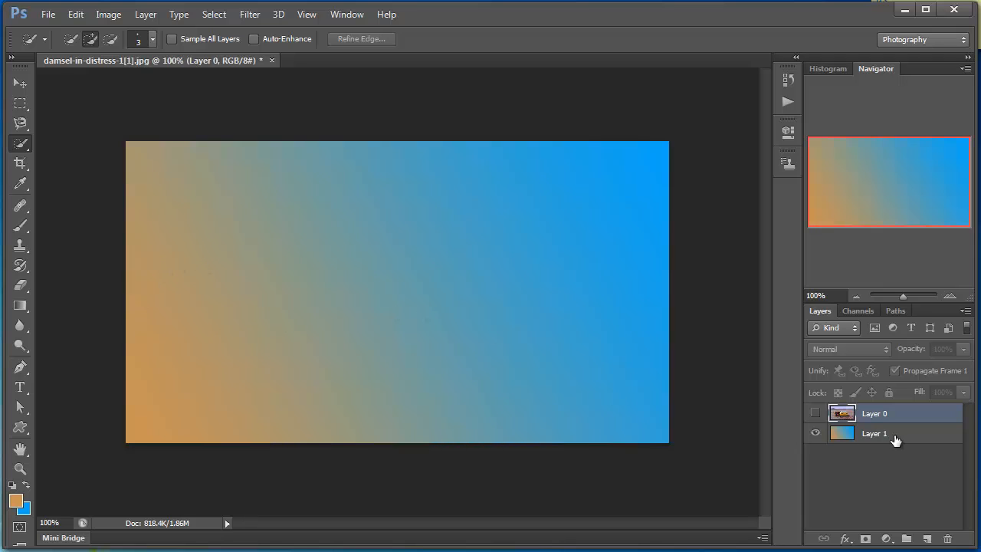
drag(893, 438, 947, 539)
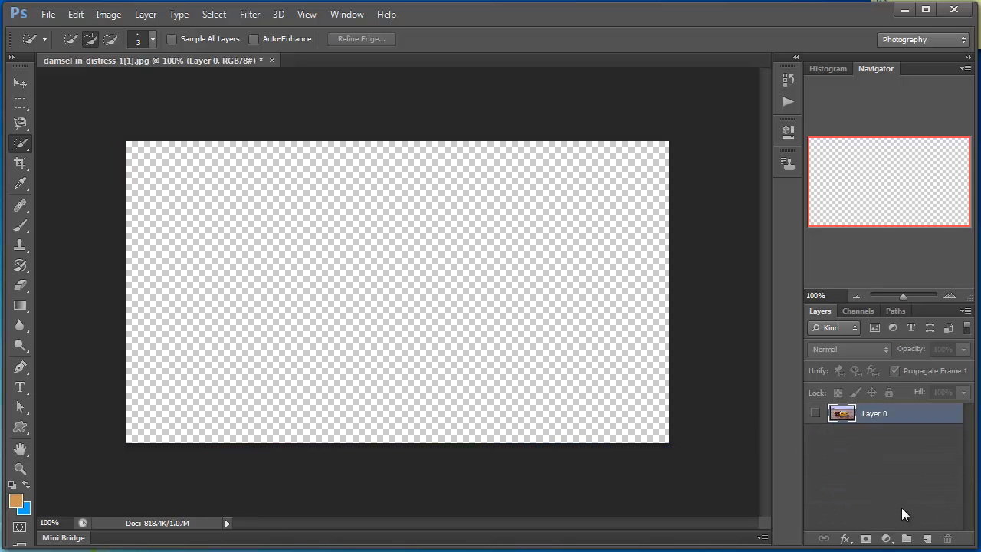
- Add a new layer beneath Layer 0 and fill it with an orange-to-blue linear gradient from the canvas's lower-left to upper-right corner
click(927, 539)
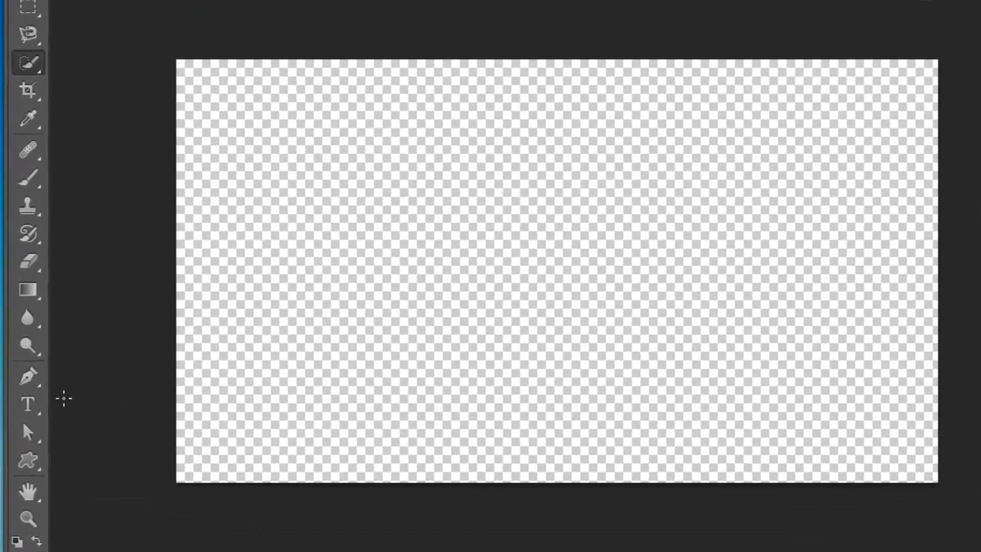
click(28, 289)
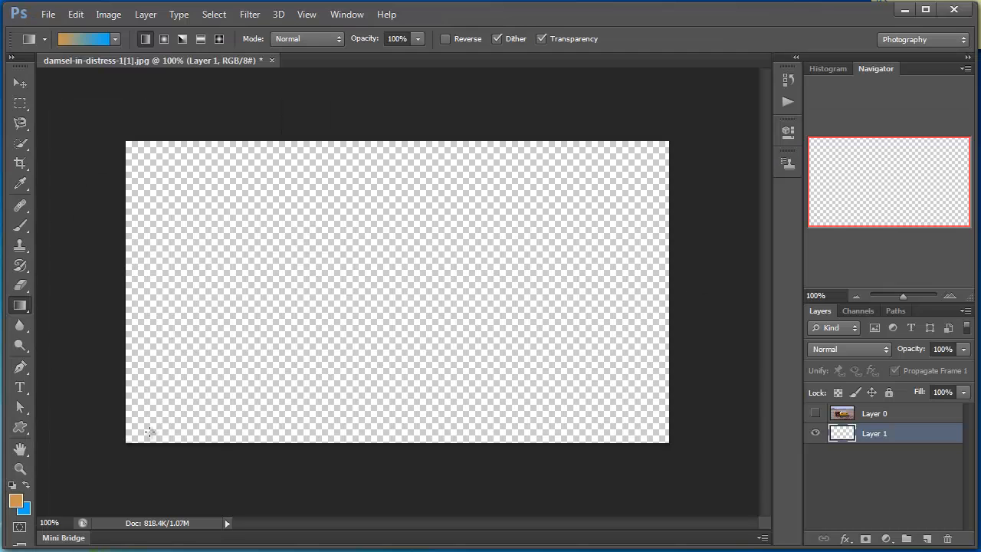
drag(150, 432, 673, 144)
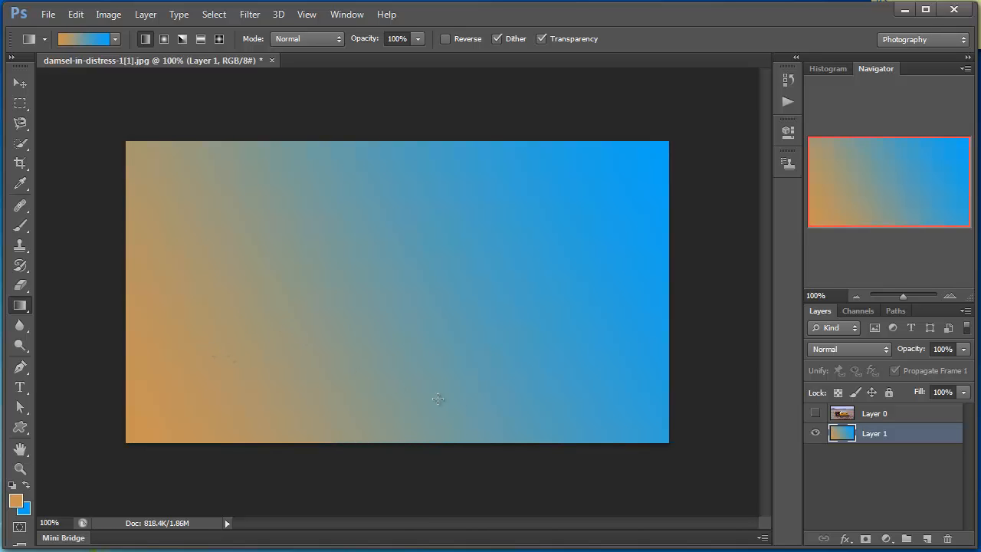
- Show and select Layer 0 and draw a rectangular marquee around the woman and the car below its roof
click(814, 413)
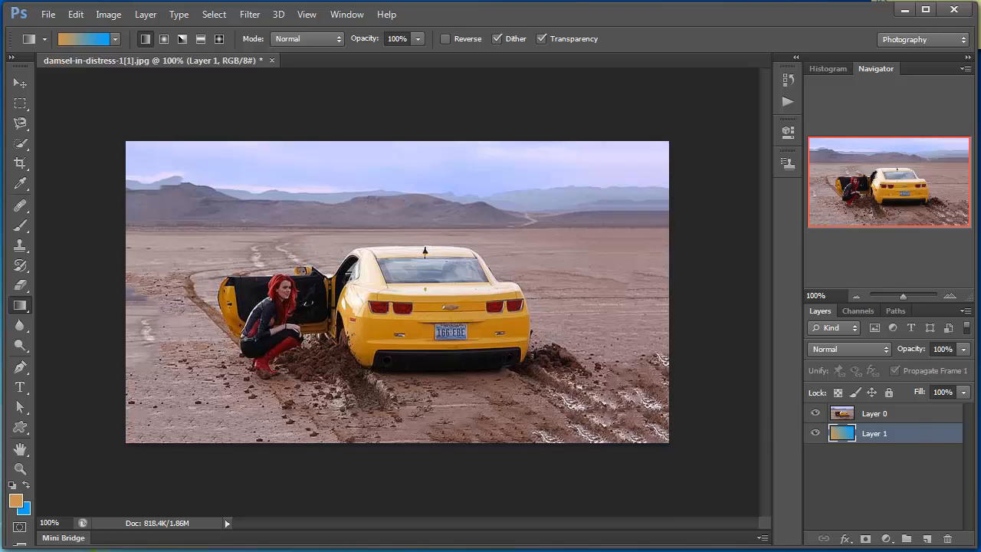
click(883, 414)
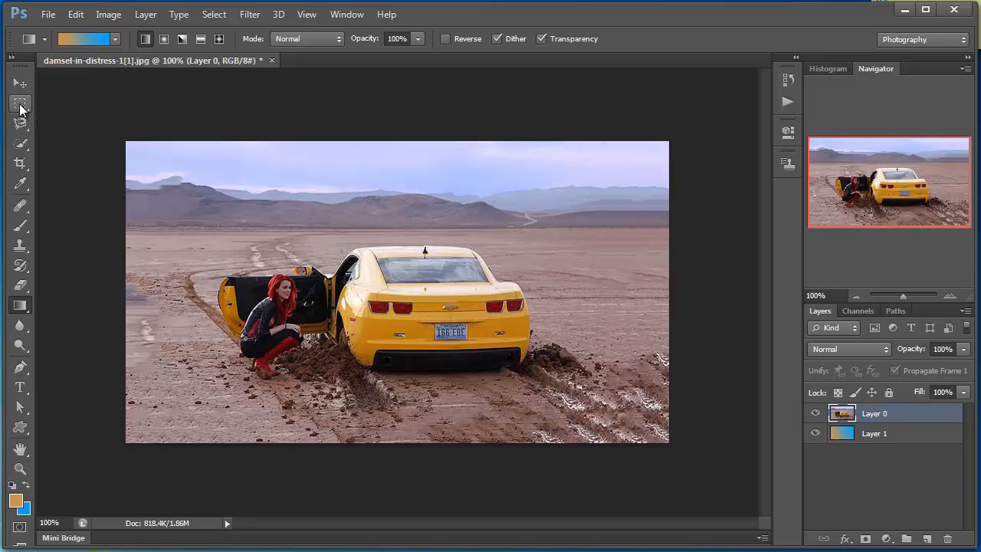
click(20, 108)
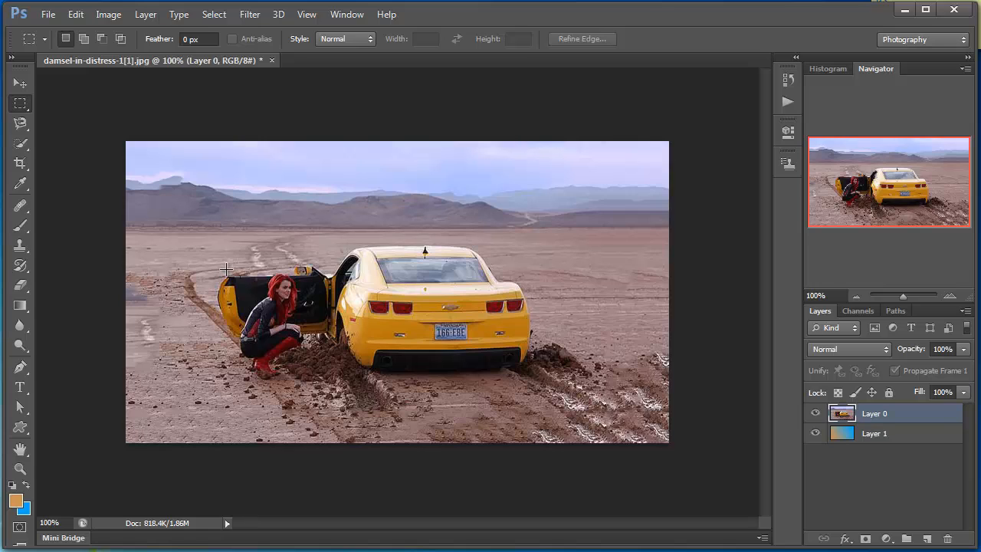
drag(226, 268, 574, 381)
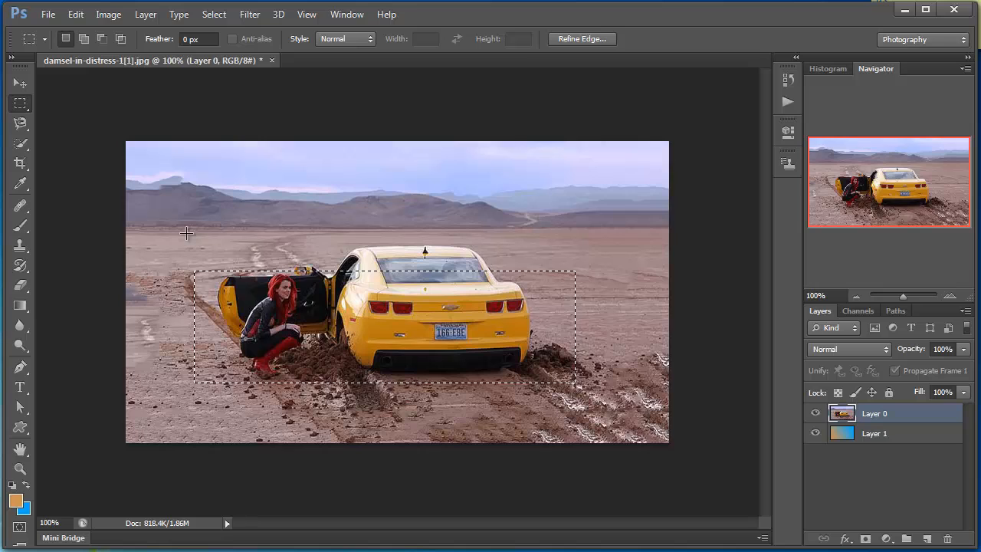
key(ctrl+t)
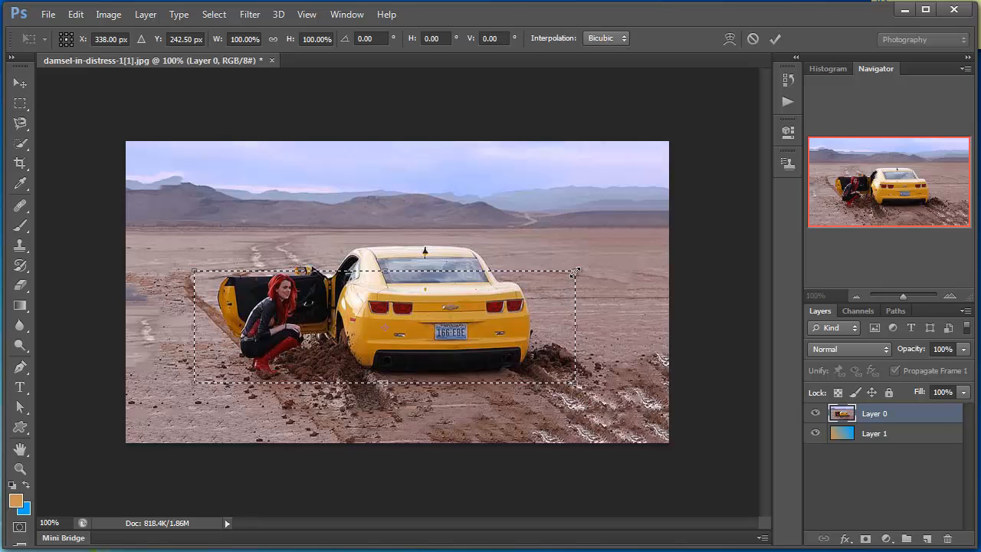
drag(575, 272, 456, 272)
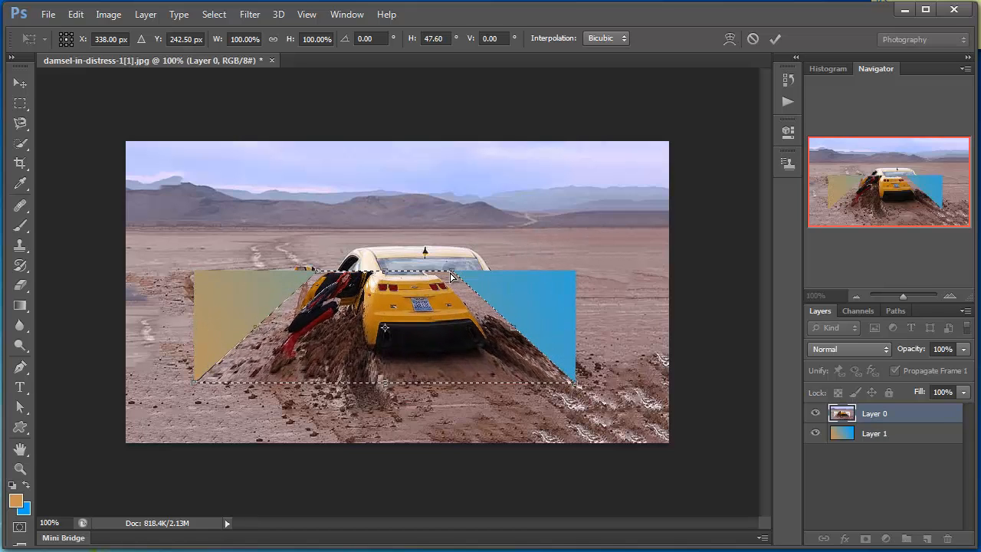
key(Escape)
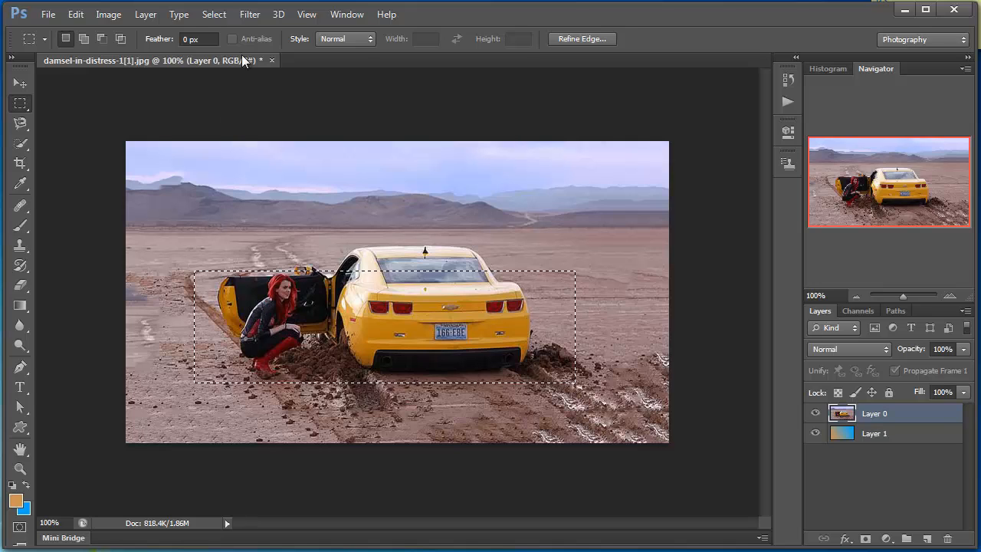
- Transform the selection outline into a symmetrical perspective trapezoid, narrowed along its upper edge and widened along its base
click(215, 15)
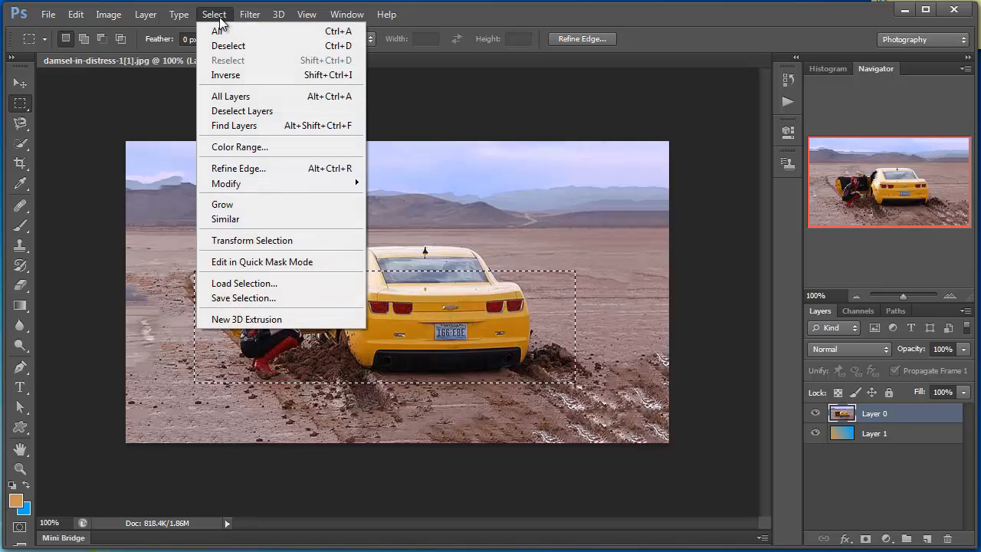
click(271, 241)
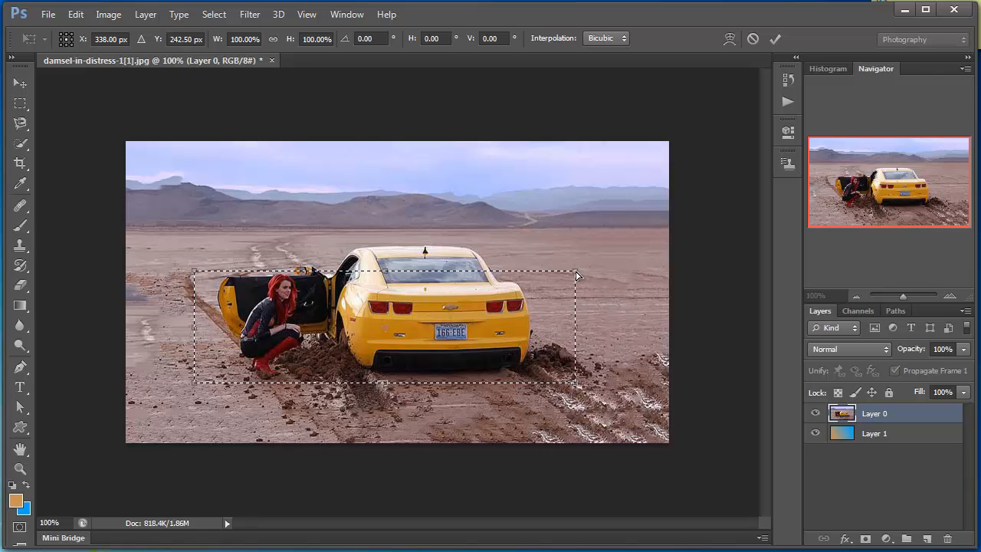
drag(578, 275, 534, 277)
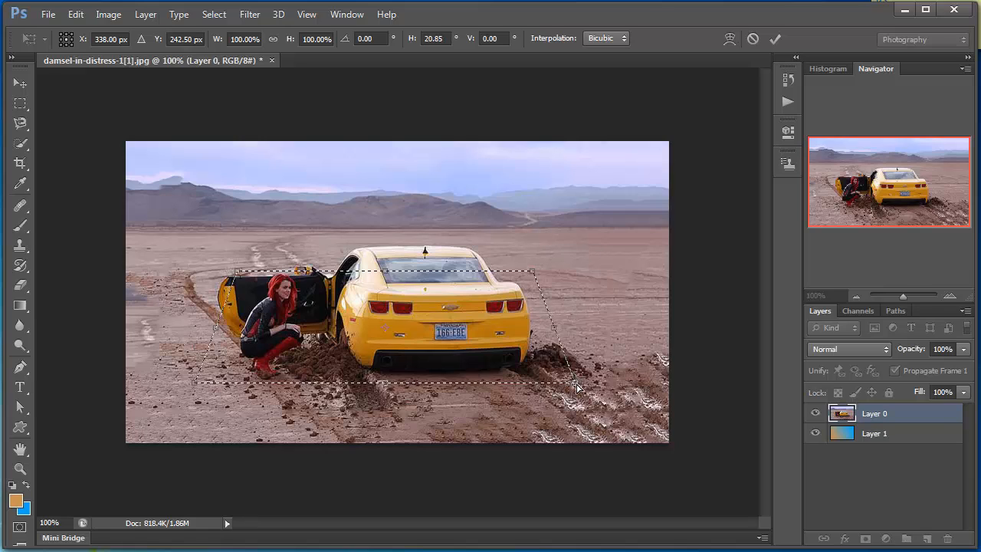
drag(577, 388, 596, 377)
key(Return)
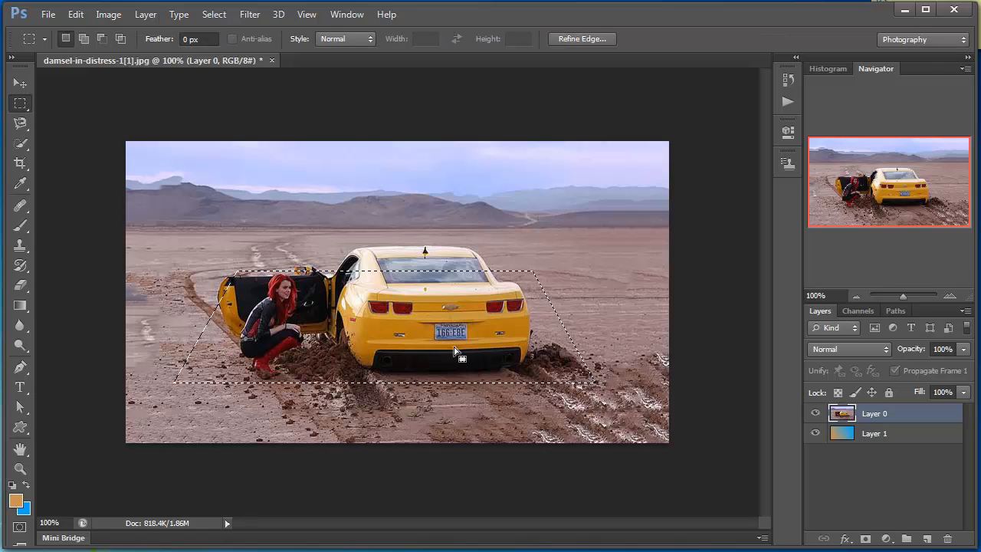
- Shift the trapezoid selection slightly left over the car and woman and turn it into a layer mask on Layer 0
drag(439, 310, 422, 305)
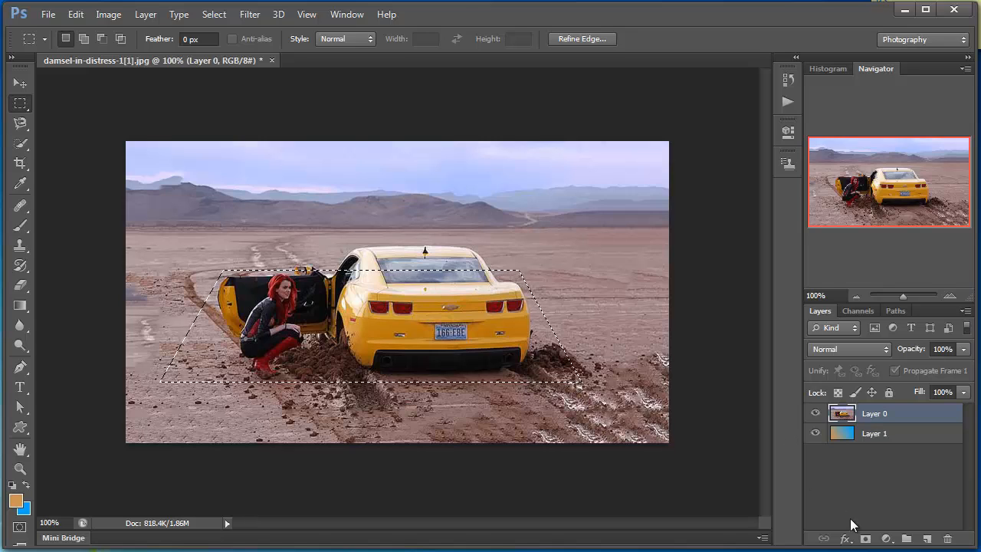
click(866, 539)
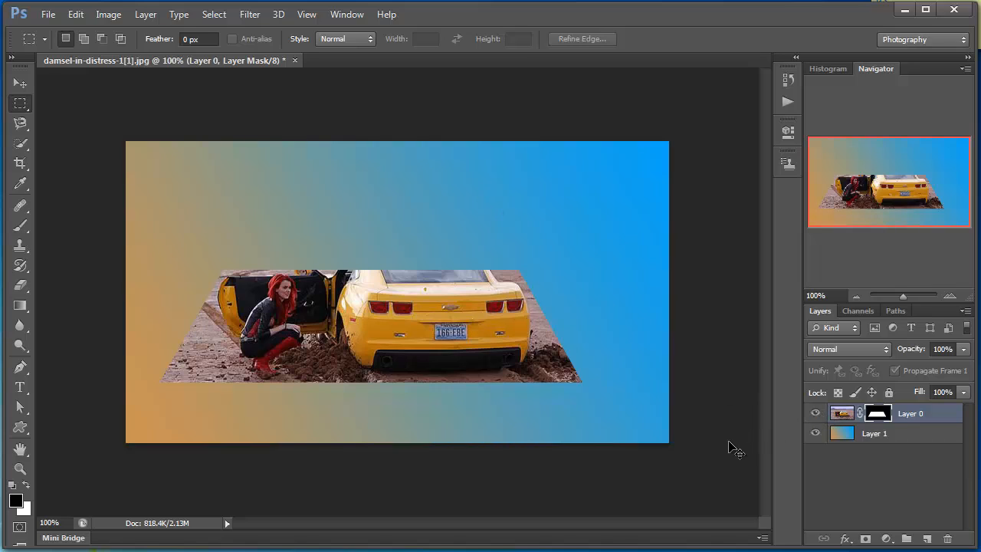
- Duplicate the masked Layer 0 and delete the layer mask from the copy
key(ctrl+j)
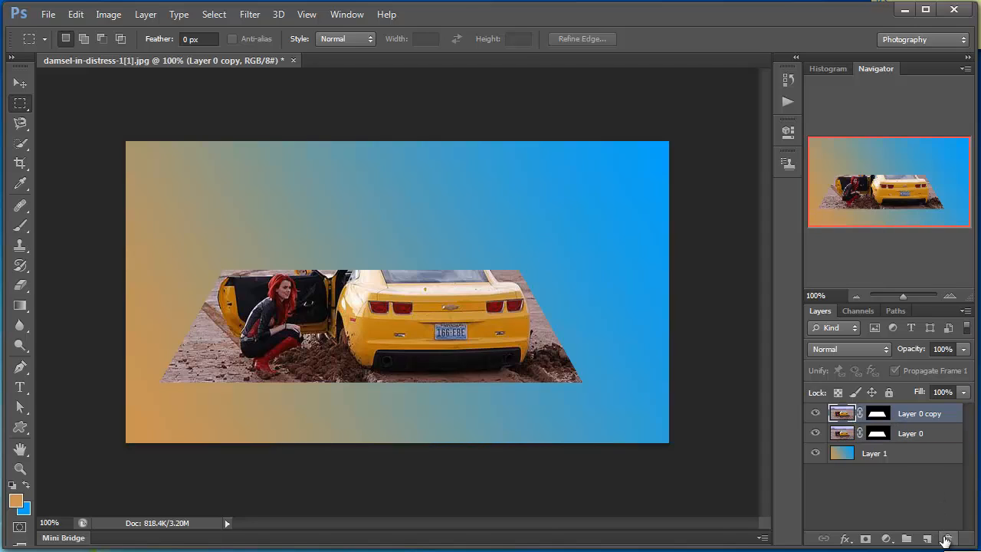
right_click(881, 413)
click(937, 446)
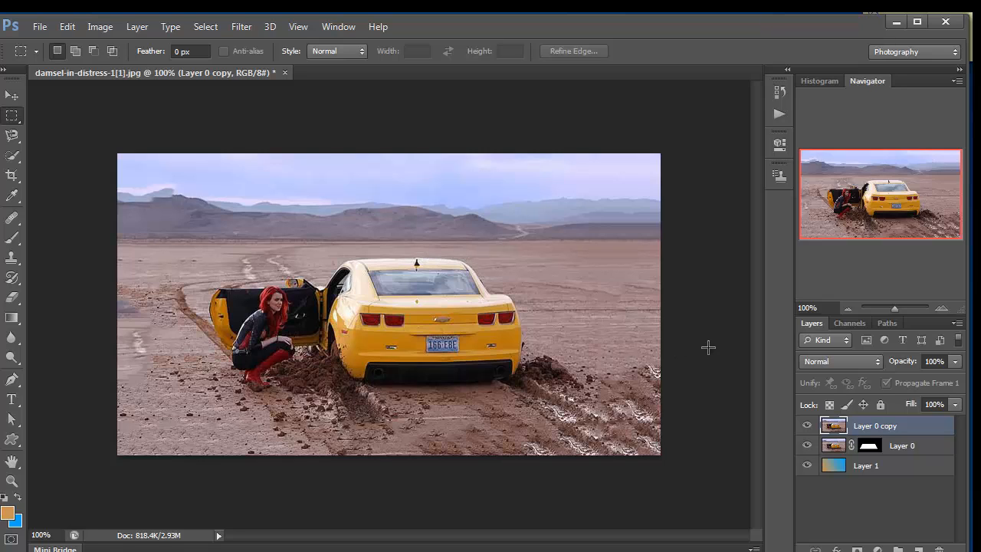
- Load the Alpha 1 channel as a selection of the car's upper body and use it to mask Layer 0 copy
click(849, 323)
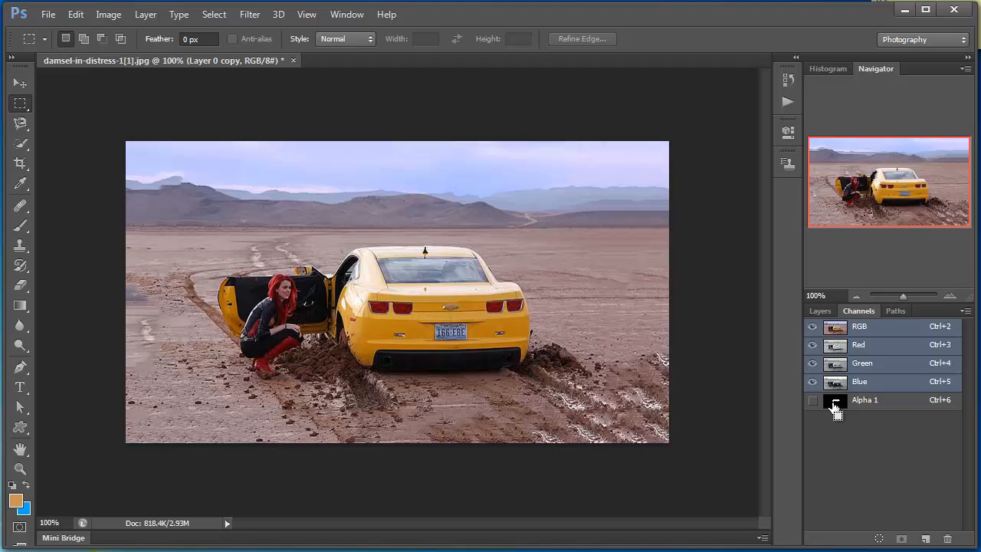
ctrl+click(826, 414)
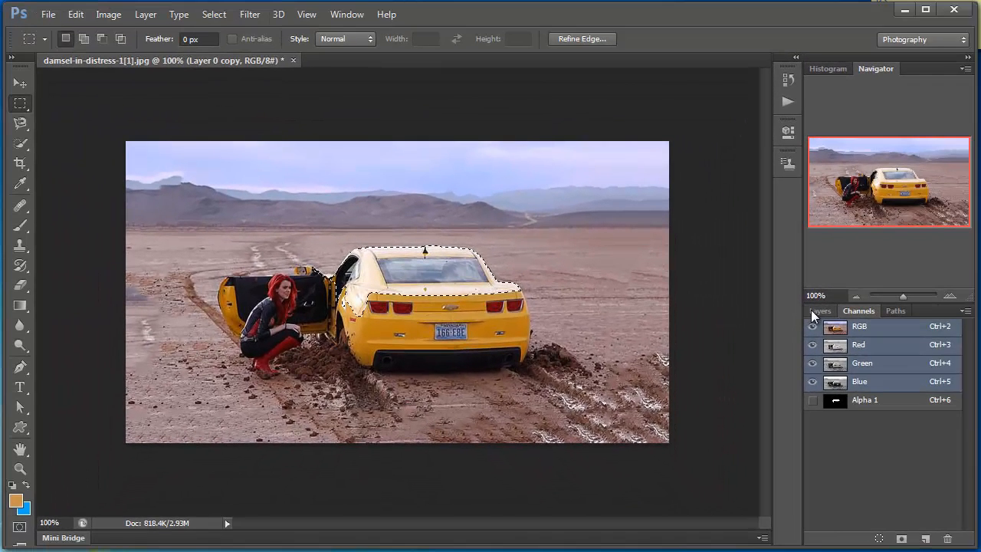
click(963, 312)
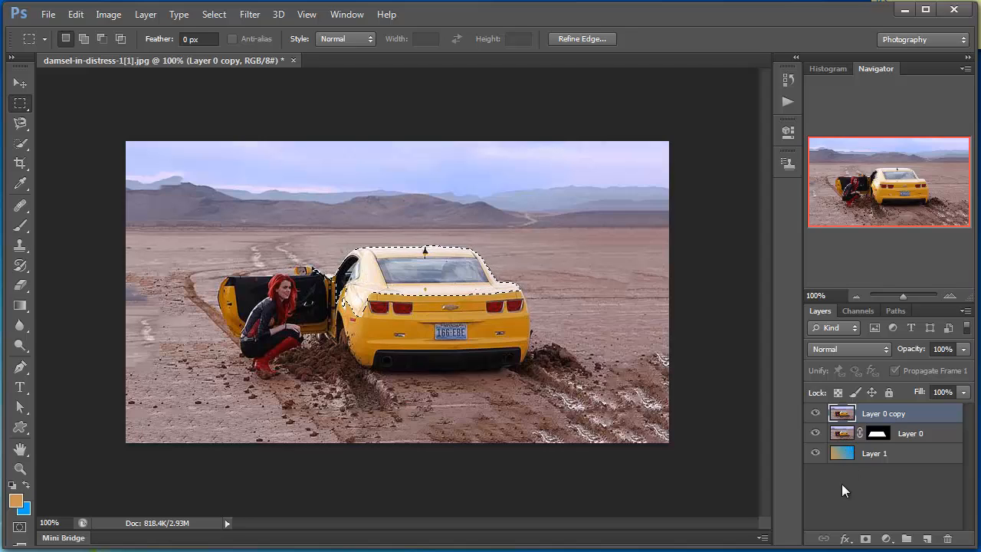
click(865, 538)
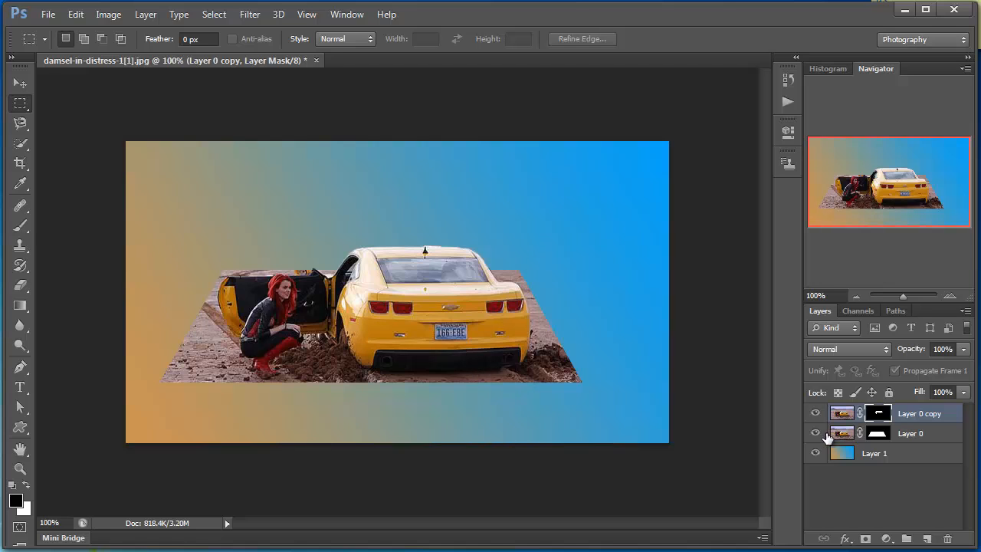
- Add a black 6 px stroke with Inside position to Layer 0, moving the Layer Style dialog clear of the image
click(923, 433)
click(846, 539)
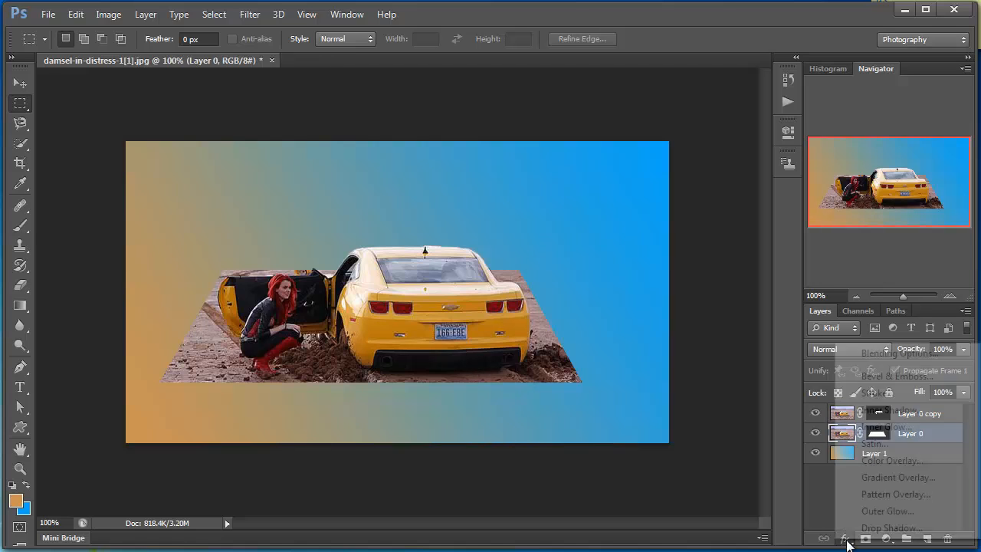
click(874, 394)
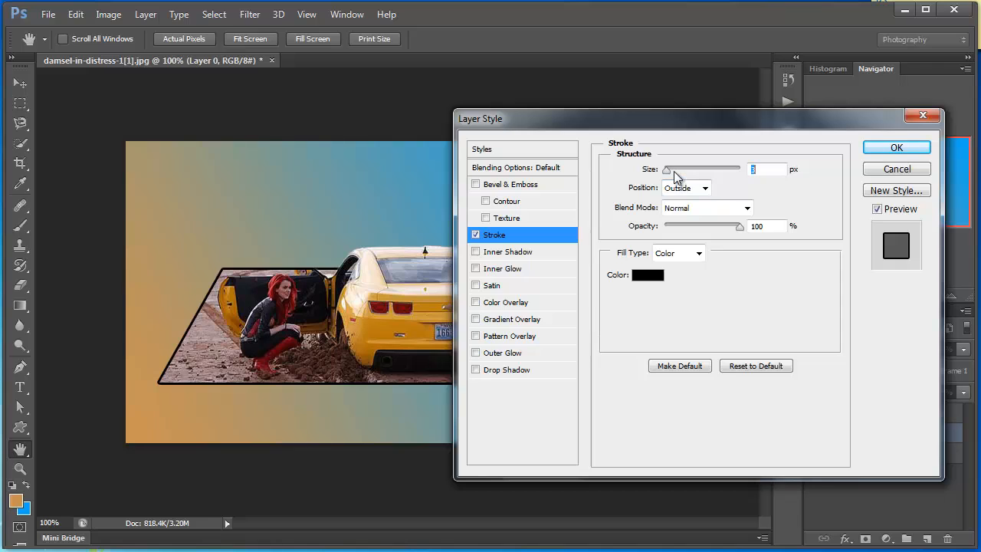
drag(667, 170, 669, 170)
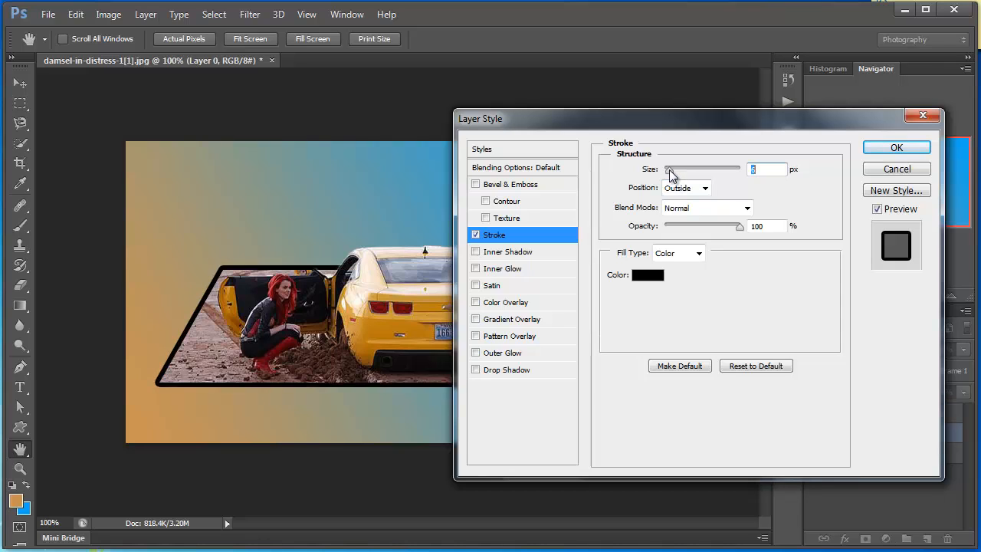
click(705, 190)
click(678, 218)
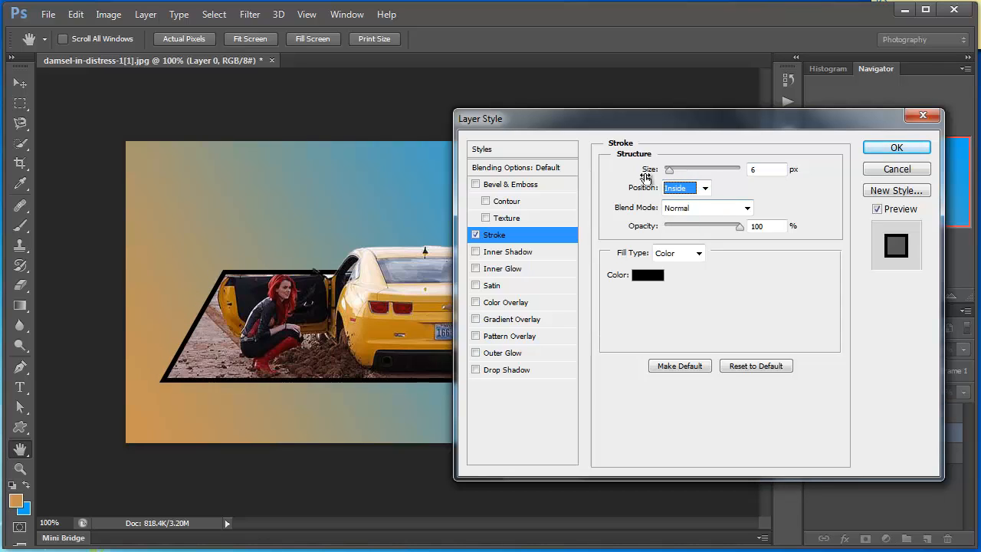
mouse_move(649, 125)
mouse_down()
mouse_move(804, 114)
mouse_move(814, 103)
mouse_up()
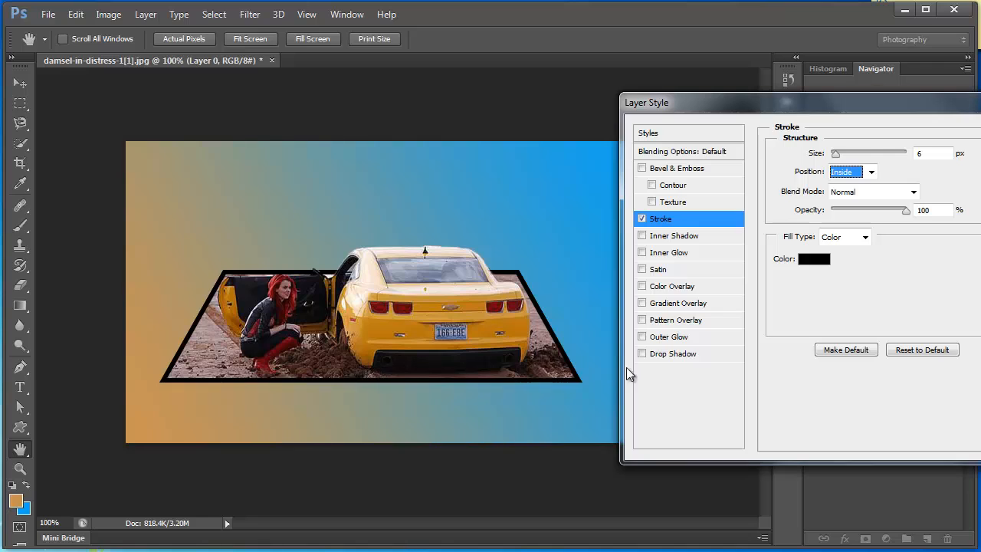
- Add a drop shadow to Layer 0 with a 70° angle, 11 px distance, 16 px size and increased spread
click(668, 353)
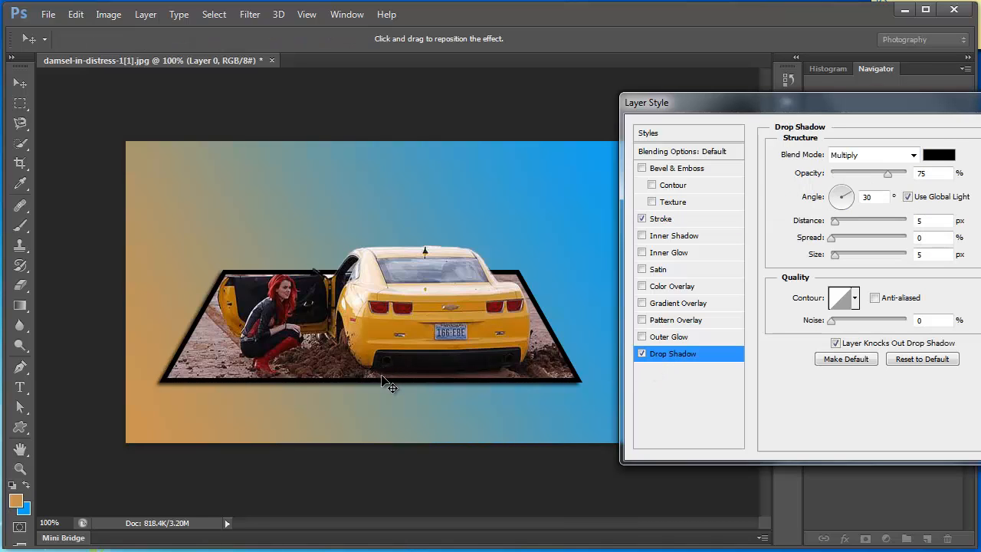
drag(394, 390, 389, 392)
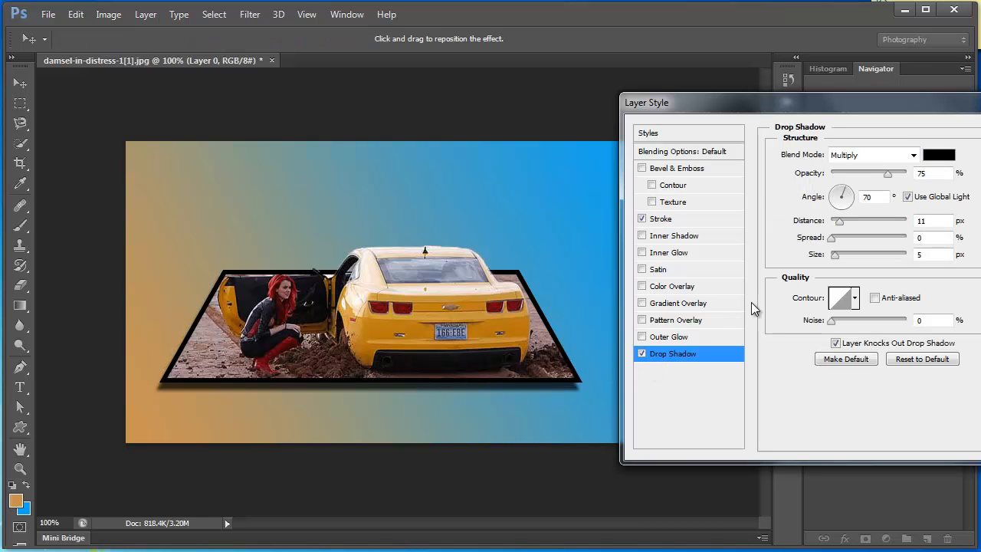
drag(834, 257, 838, 235)
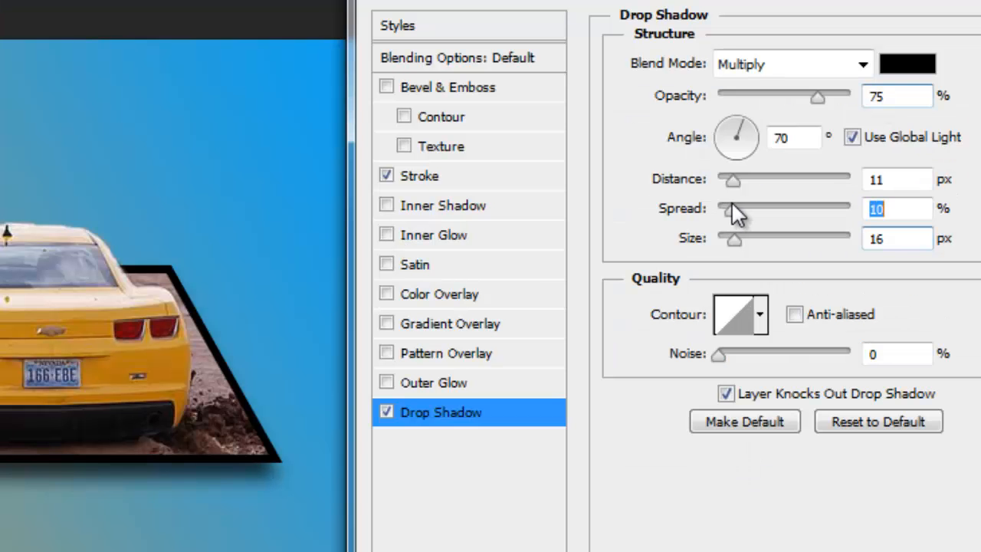
drag(731, 202, 742, 200)
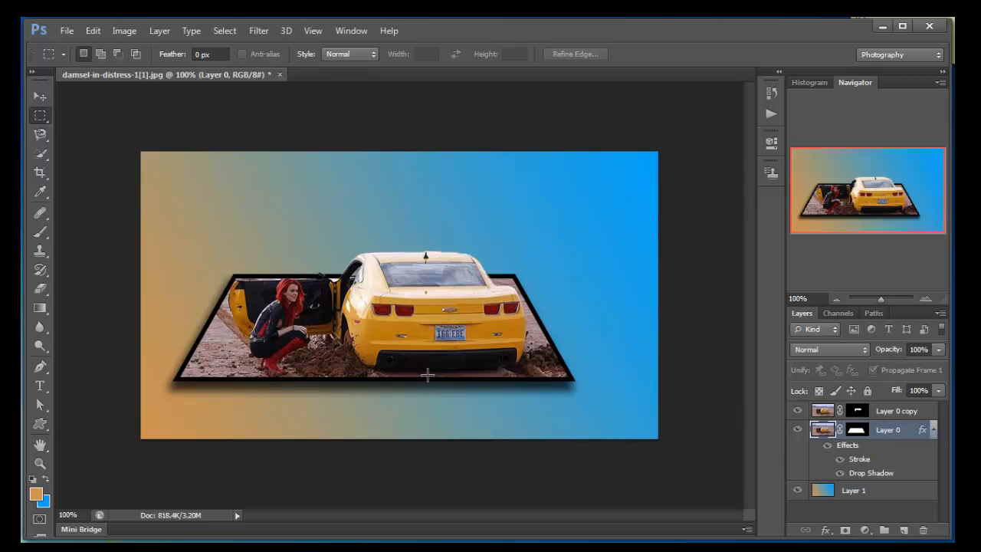
- Warp Layer 0 so the photo frame bows, pulling its lower side handles upward and both lower corners up and slightly inward
key(ctrl+t)
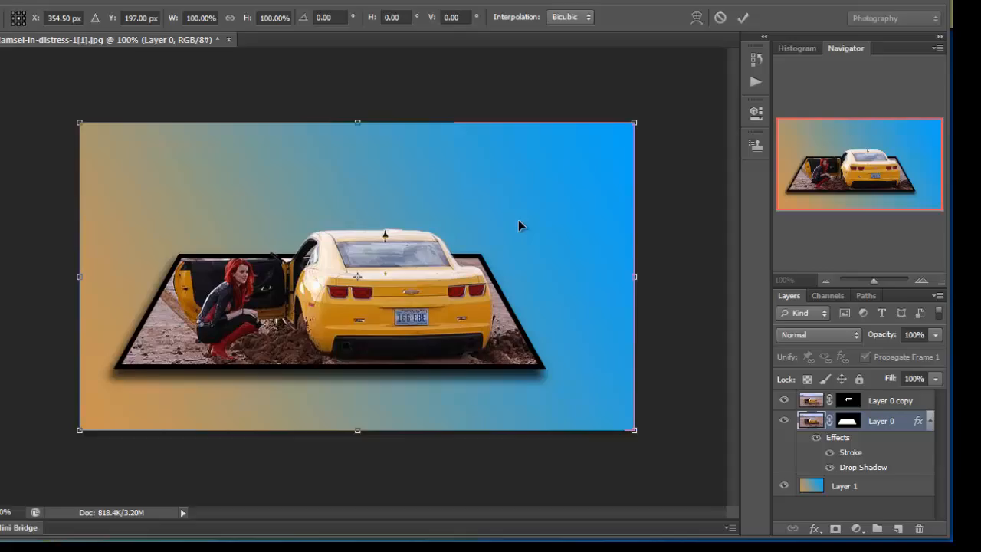
right_click(551, 242)
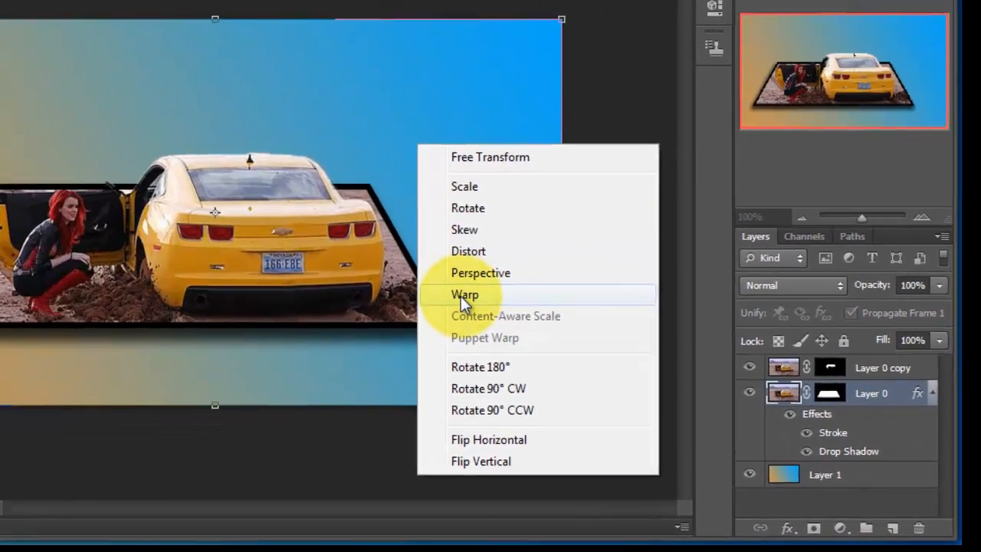
click(413, 270)
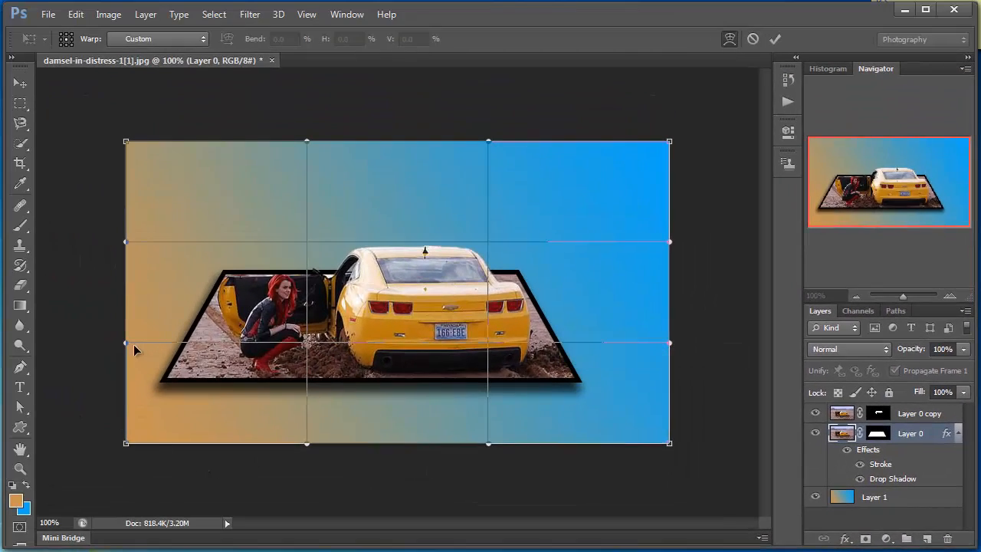
drag(124, 345, 123, 282)
drag(669, 344, 675, 269)
drag(668, 443, 665, 415)
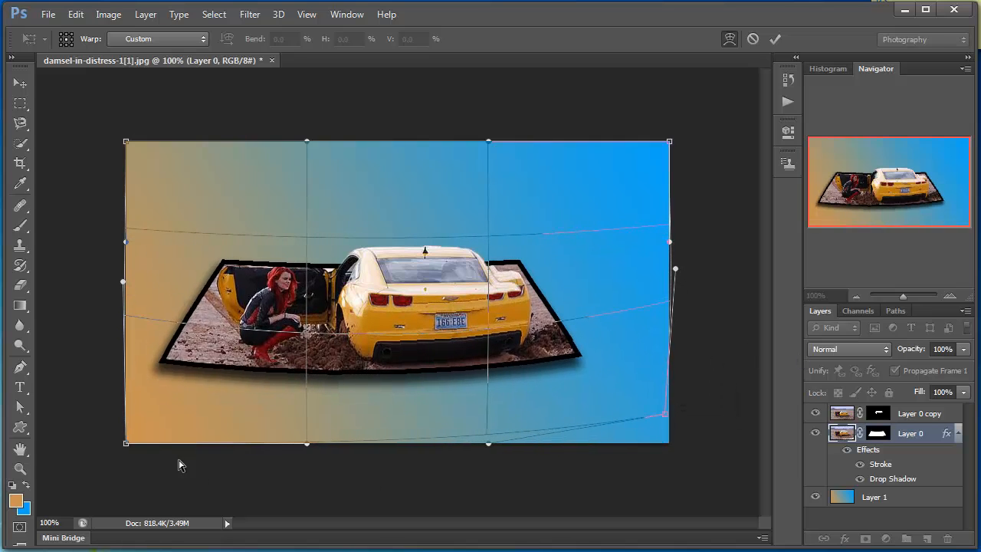
drag(127, 443, 131, 427)
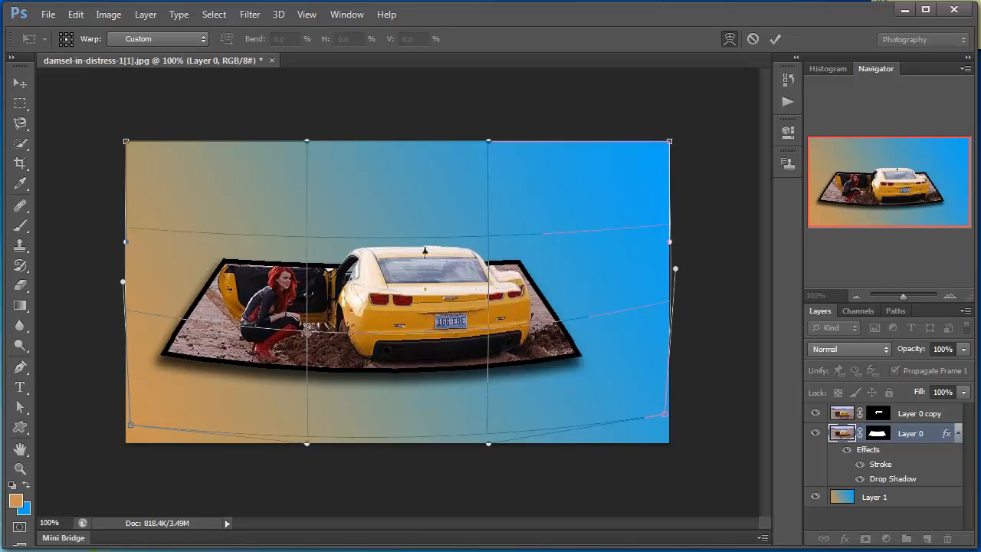
key(Return)
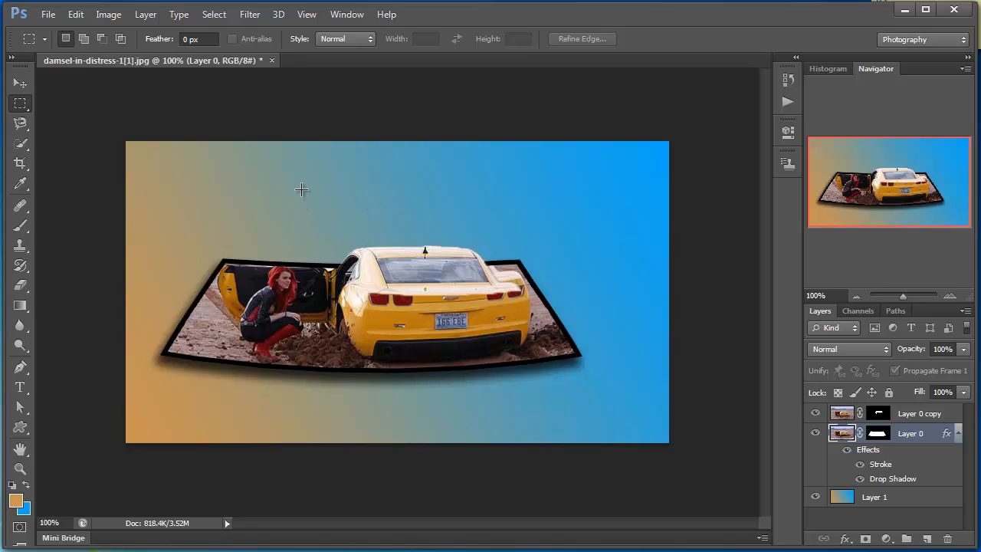
- Close the damsel-in-distress-1[1].jpg document without saving its changes
click(272, 60)
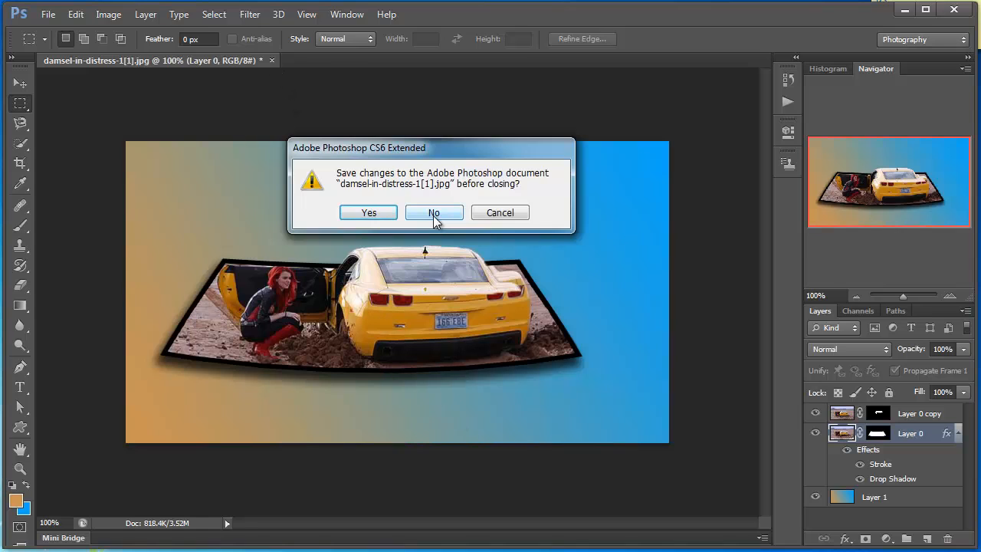
click(433, 215)
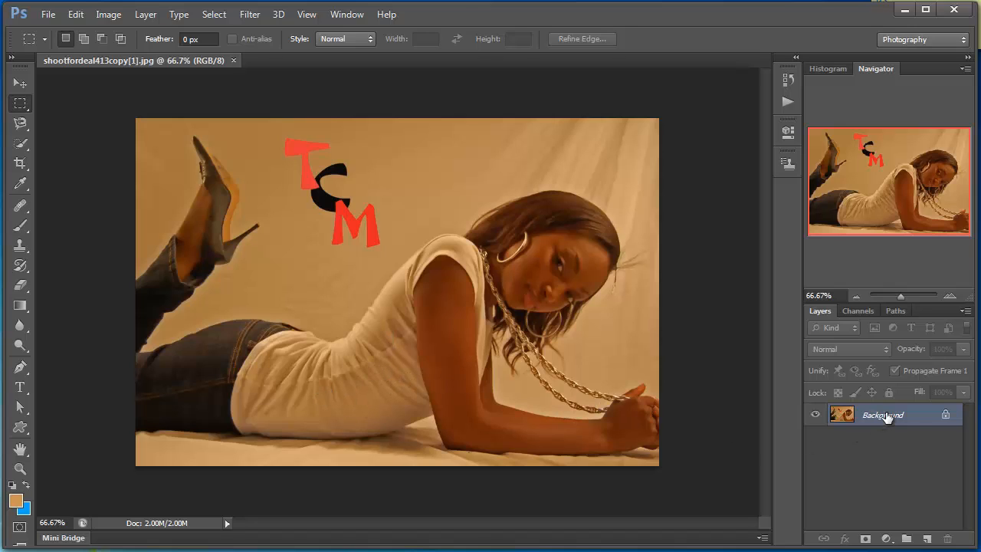
- Duplicate the Background layer of the woman's photo and set the copy's RGB white input level to 232 with Levels
drag(887, 416, 927, 536)
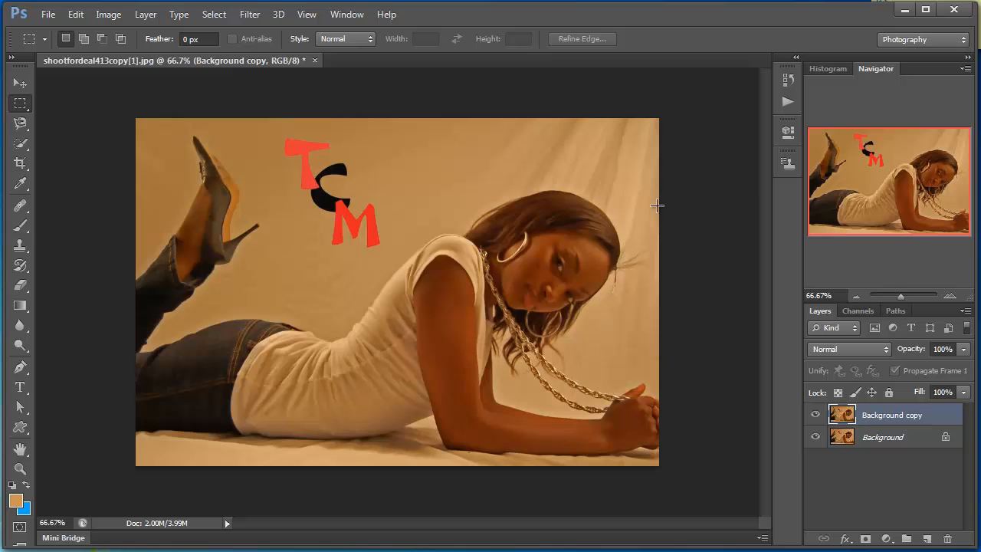
key(ctrl+l)
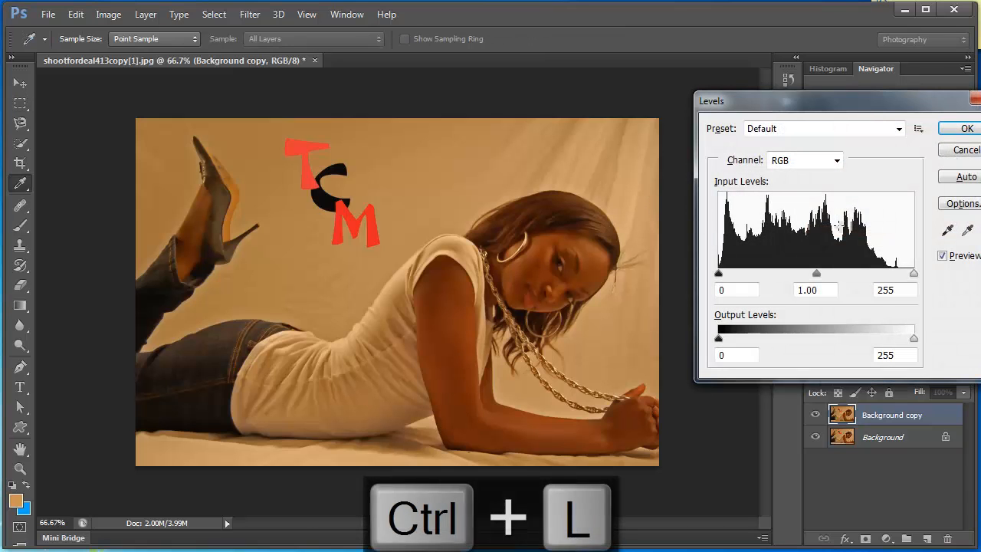
drag(946, 271, 928, 271)
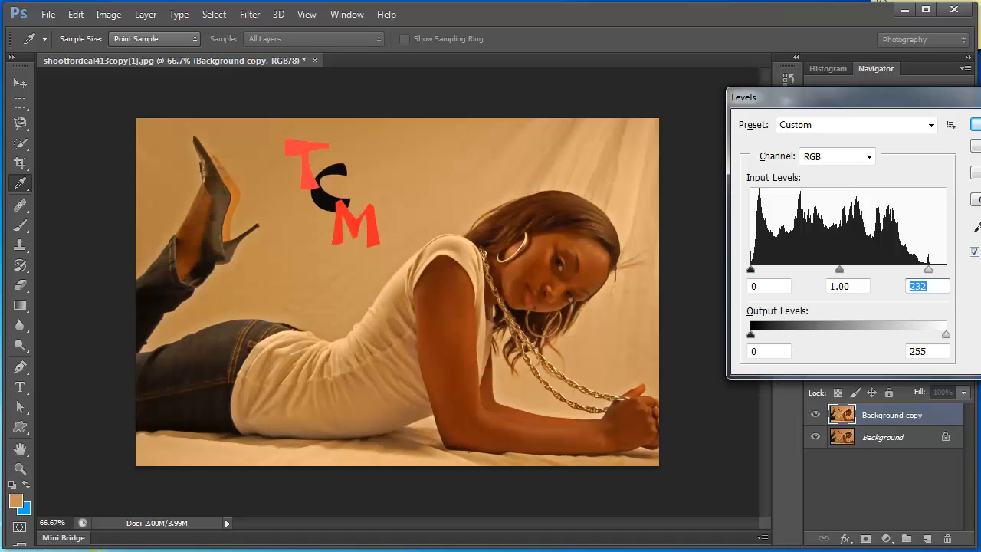
- Set the Levels white point by sampling the shoulder of the woman's white shirt, with the dialog moved clear of the photo
drag(922, 97, 492, 103)
click(589, 232)
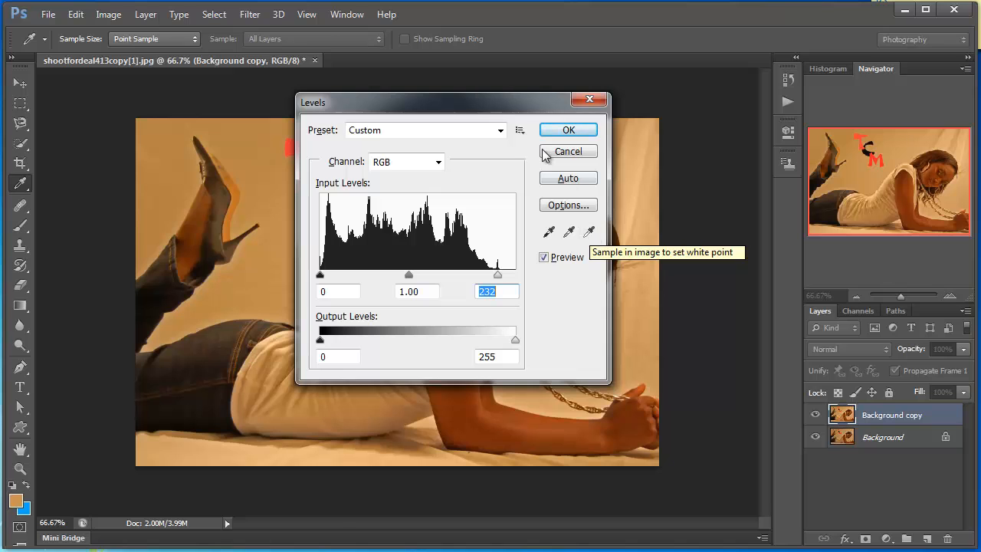
drag(558, 101, 915, 39)
click(945, 169)
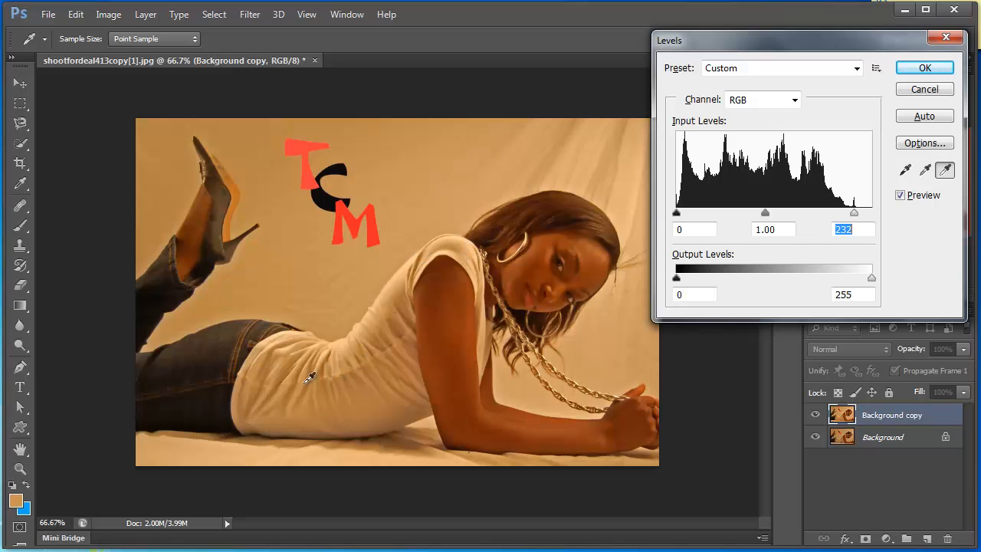
click(455, 238)
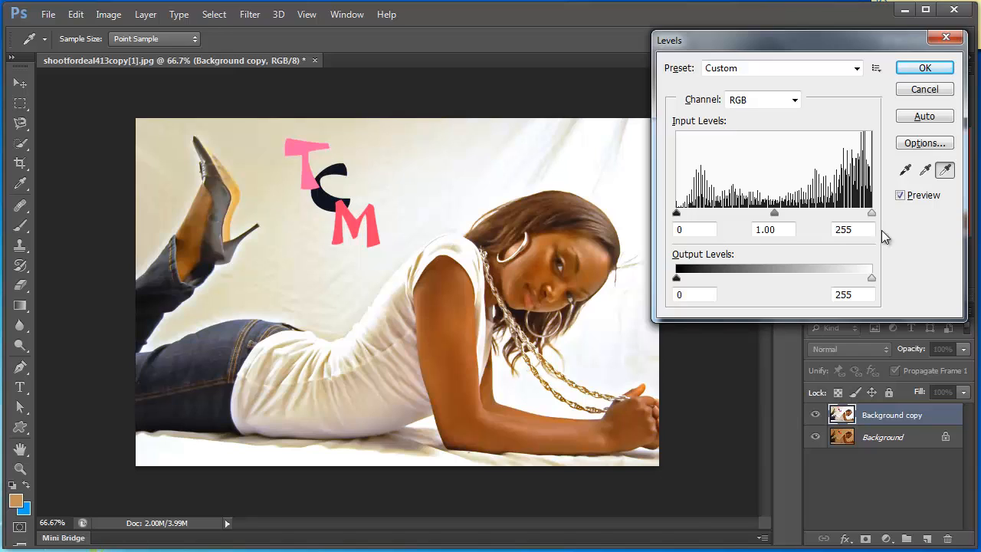